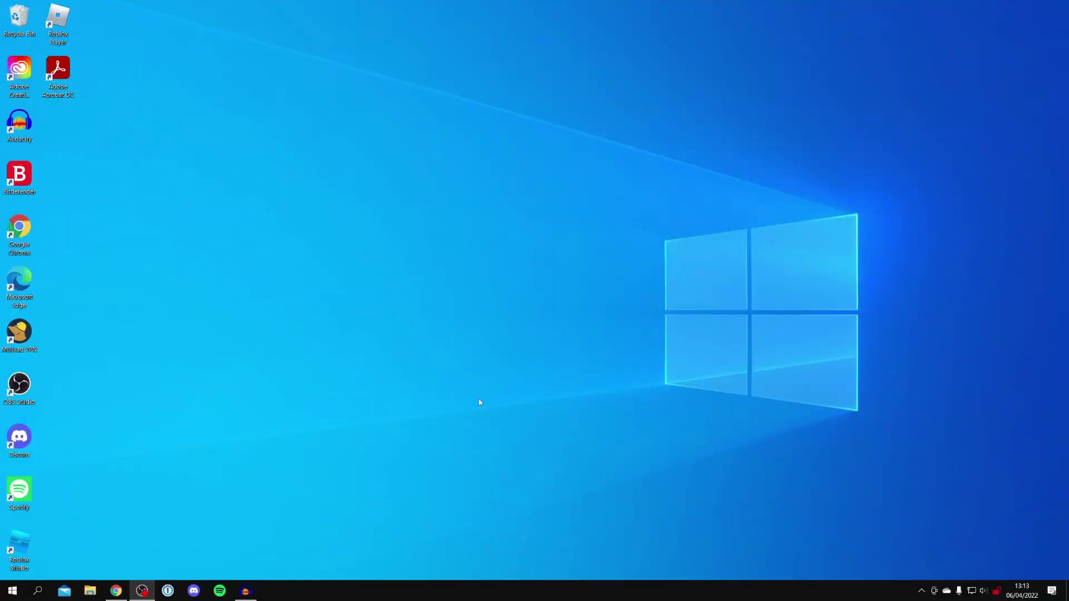
# Step: Open Google Chrome from the taskbar on the Google homepage
pyautogui.click(116, 592)
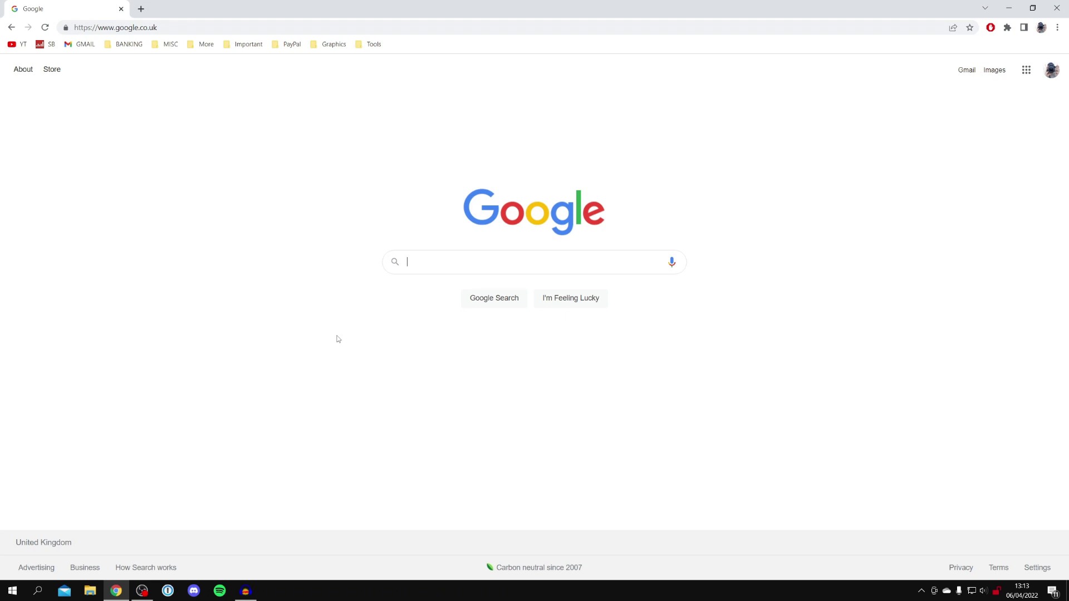
# Step: Search Google for 'curseforge' and open the official CurseForge site from the top result
pyautogui.write('cursefo')
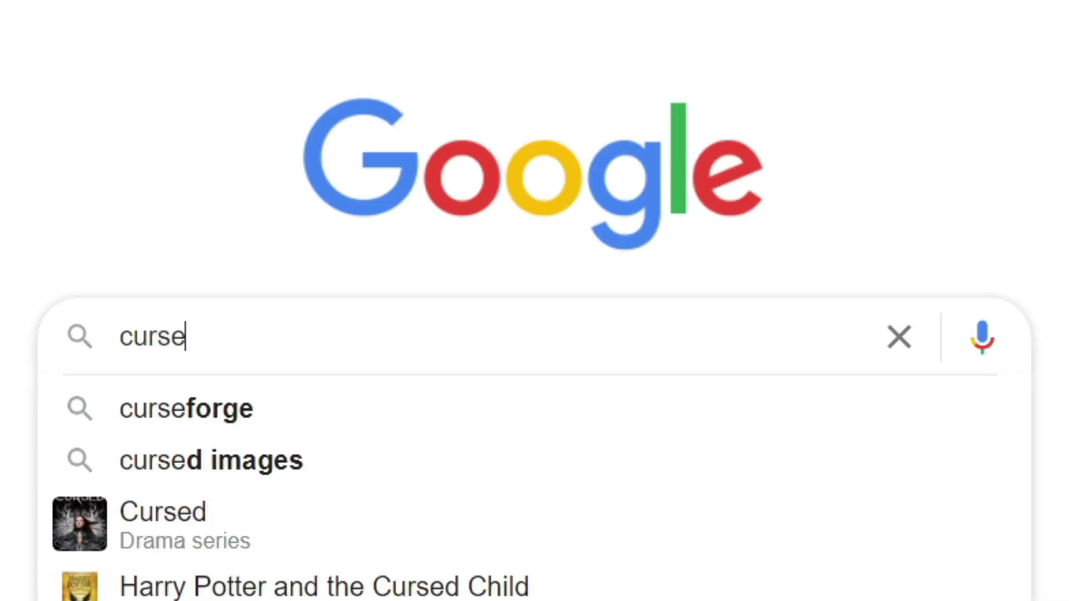
pyautogui.write('rge')
pyautogui.press('Return')
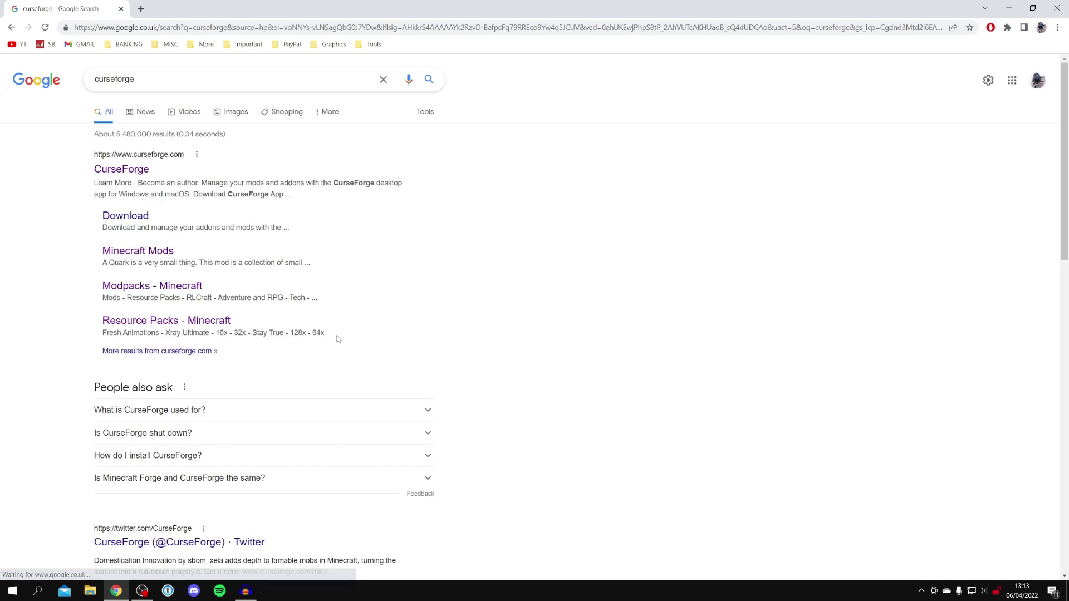
pyautogui.click(130, 166)
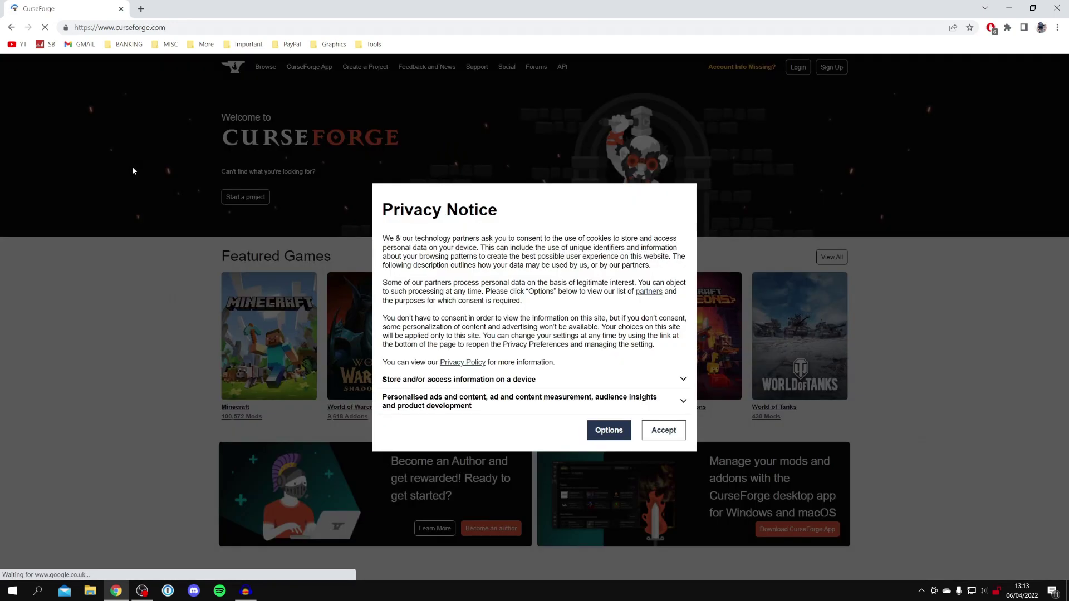
# Step: Accept the privacy notice and download 'CurseForge - Installer.exe' for Windows from the CurseForge App page
pyautogui.click(662, 431)
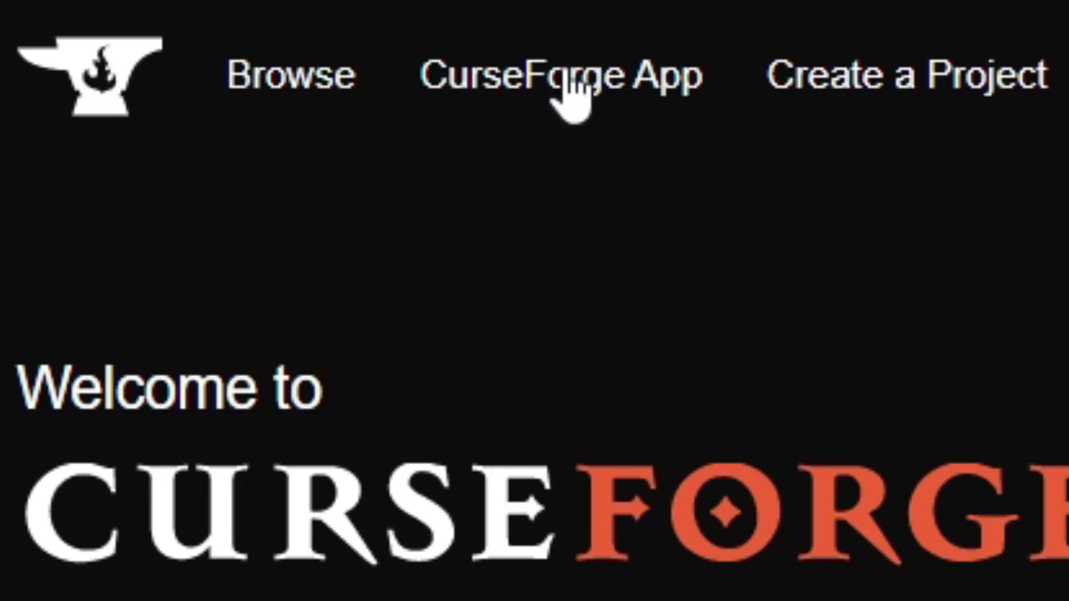
pyautogui.click(568, 78)
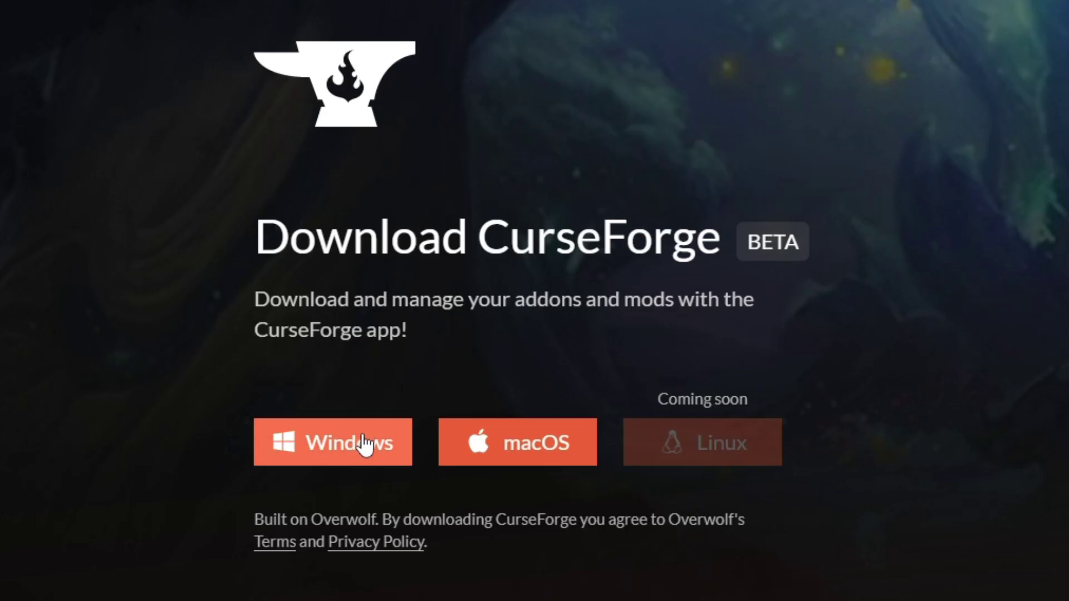
pyautogui.click(341, 447)
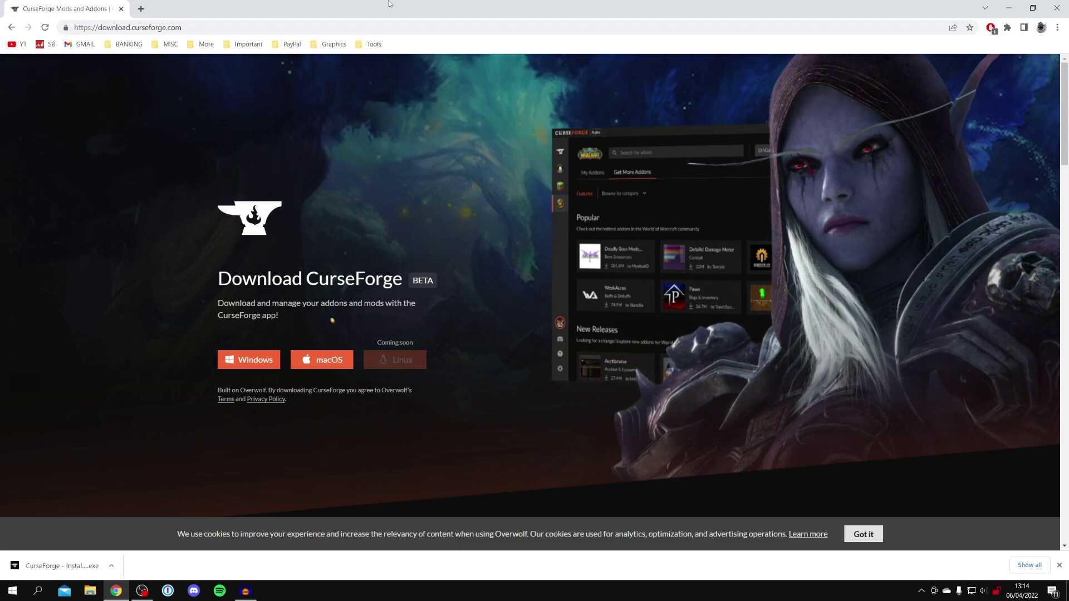
pyautogui.moveTo(389, 4); pyautogui.dragTo(561, 63)
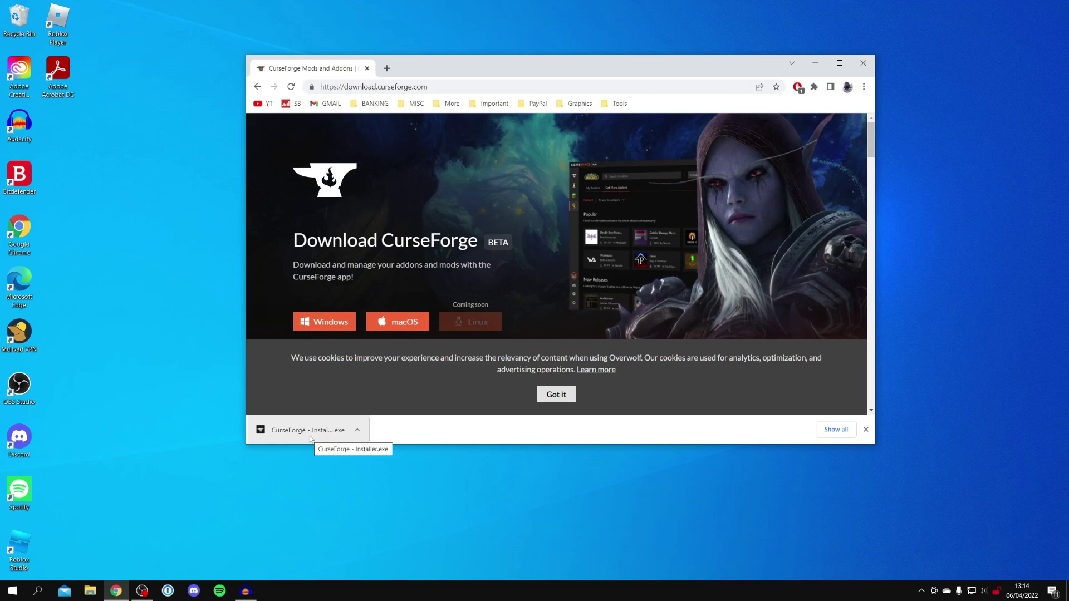
# Step: Put the CurseForge installer on the desktop, close Chrome, and run it with admin approval
pyautogui.moveTo(301, 431); pyautogui.dragTo(100, 146)
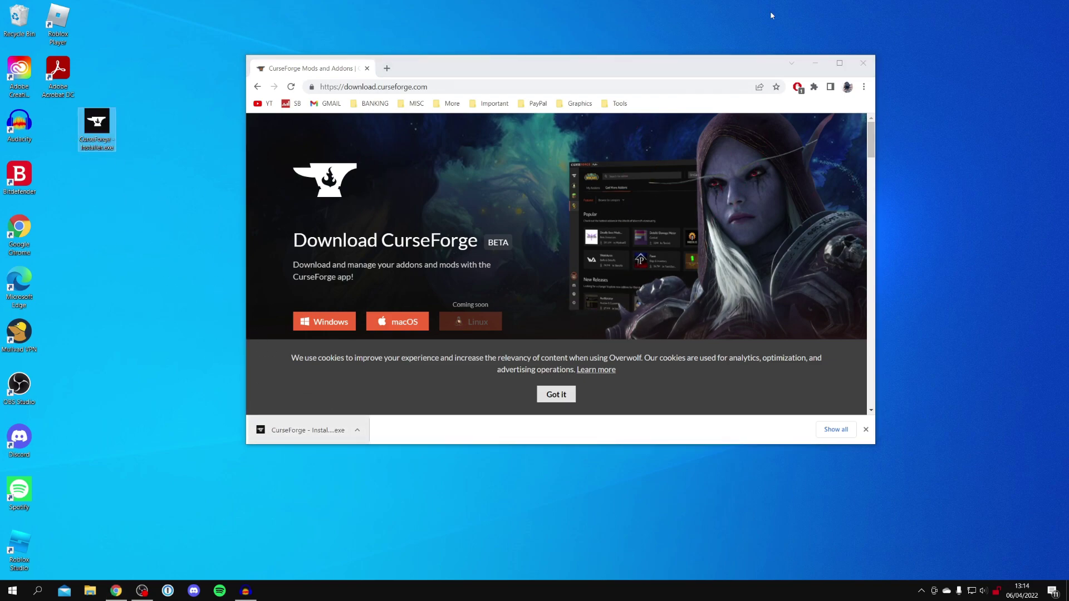
pyautogui.click(863, 63)
pyautogui.moveTo(110, 135); pyautogui.dragTo(62, 135)
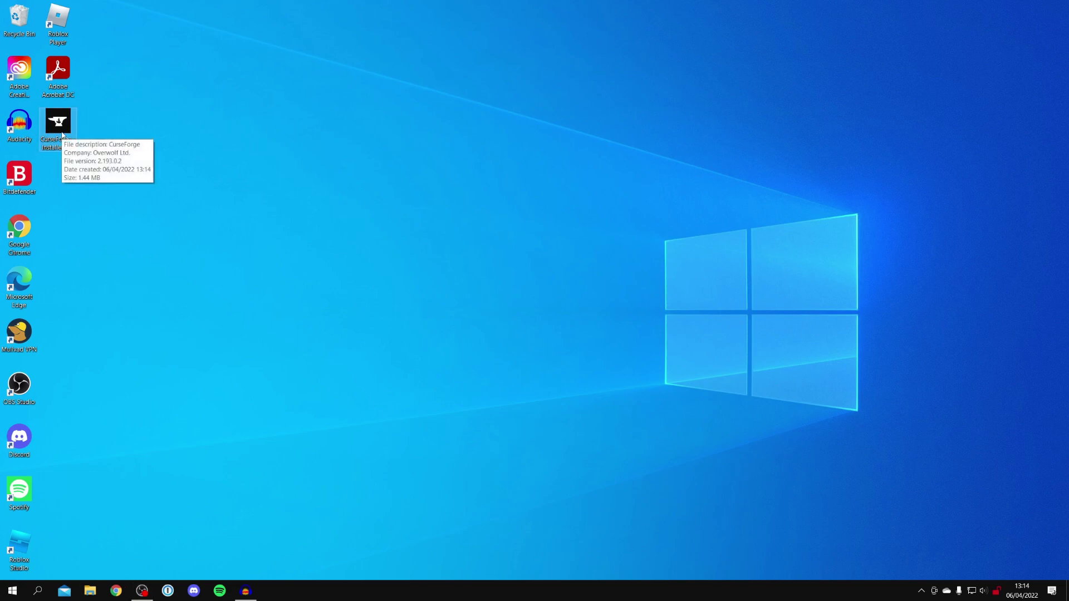
pyautogui.doubleClick(63, 135)
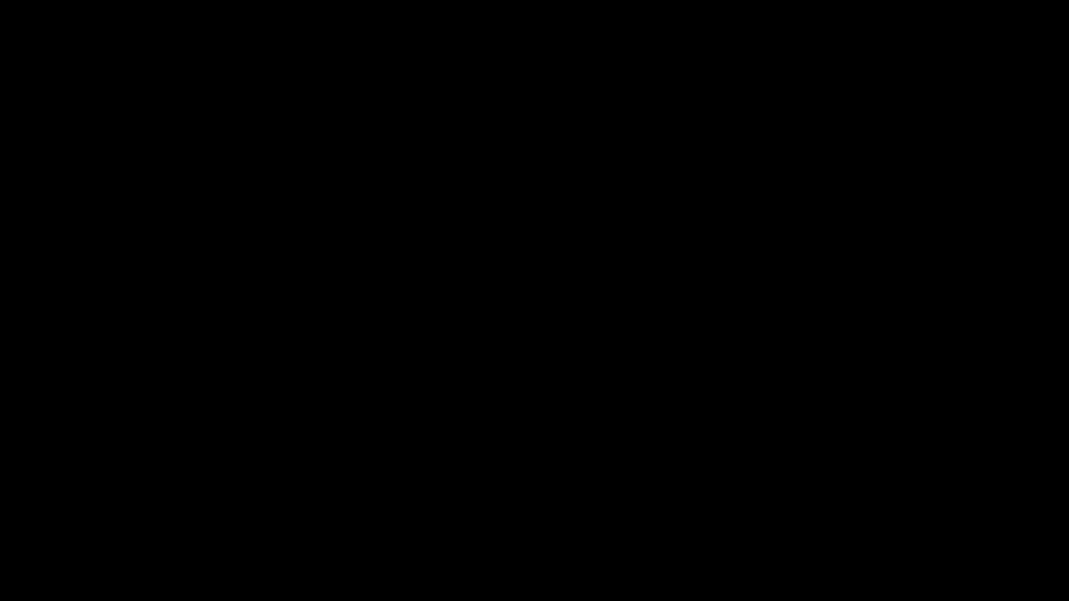
pyautogui.click(469, 362)
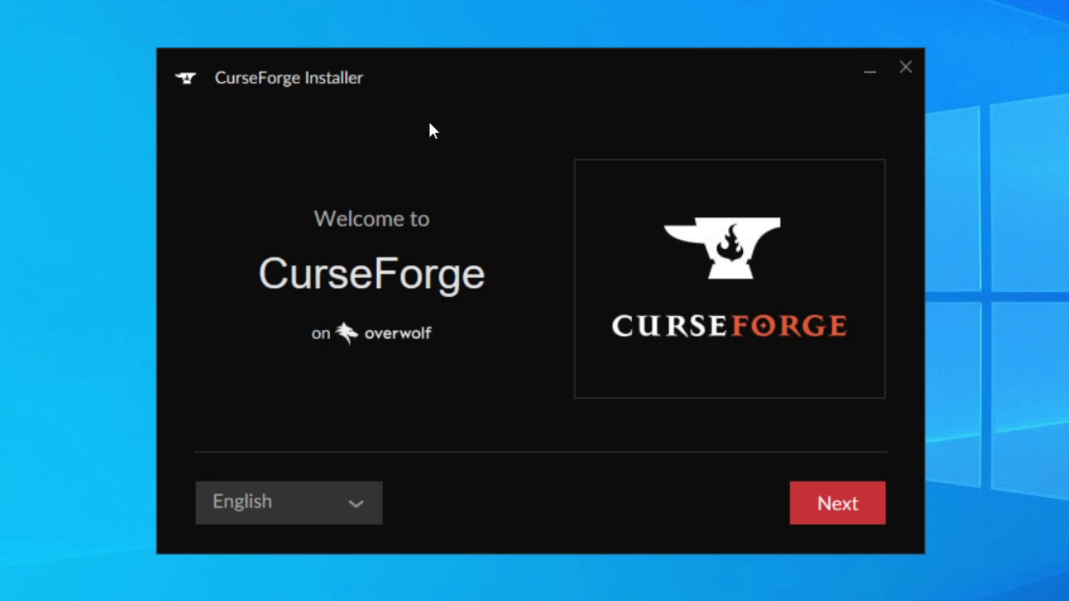
# Step: Accept Overwolf's terms and privacy consent, install CurseForge and Overwolf, and close the thank-you page
pyautogui.click(829, 496)
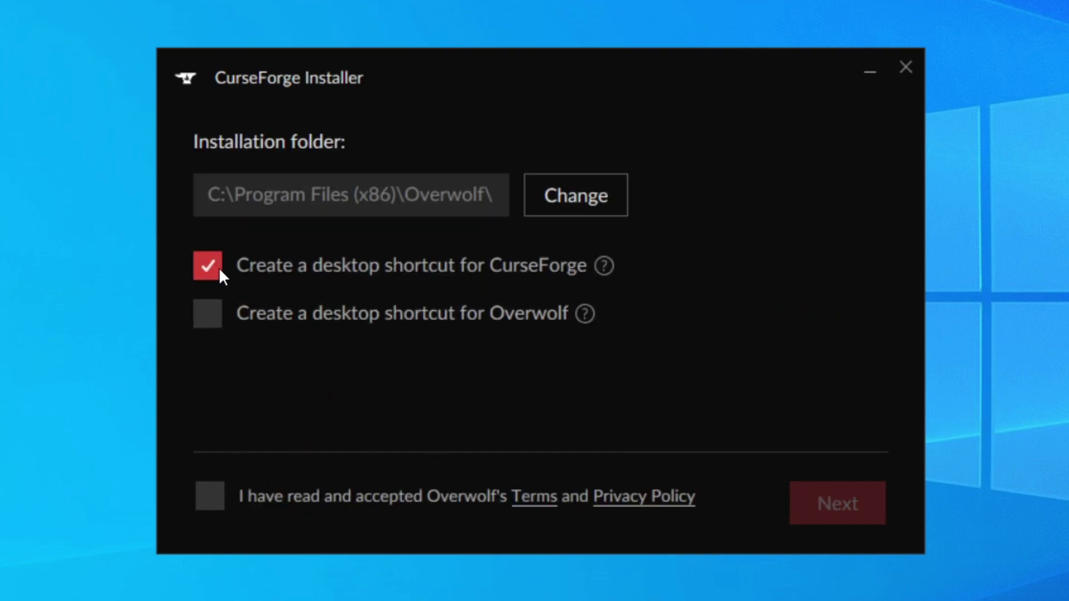
pyautogui.click(210, 496)
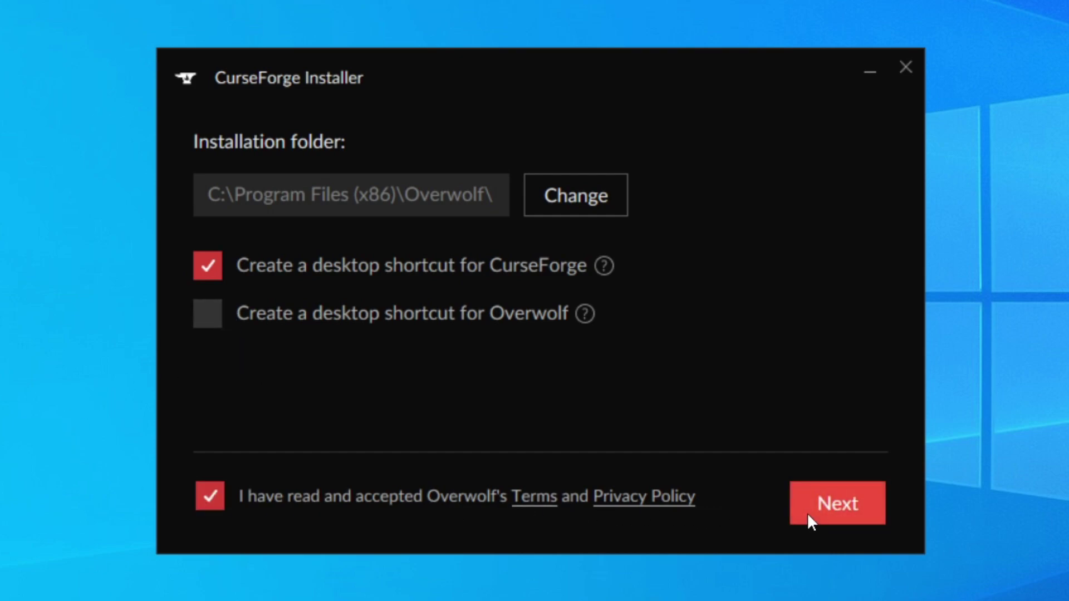
pyautogui.click(832, 496)
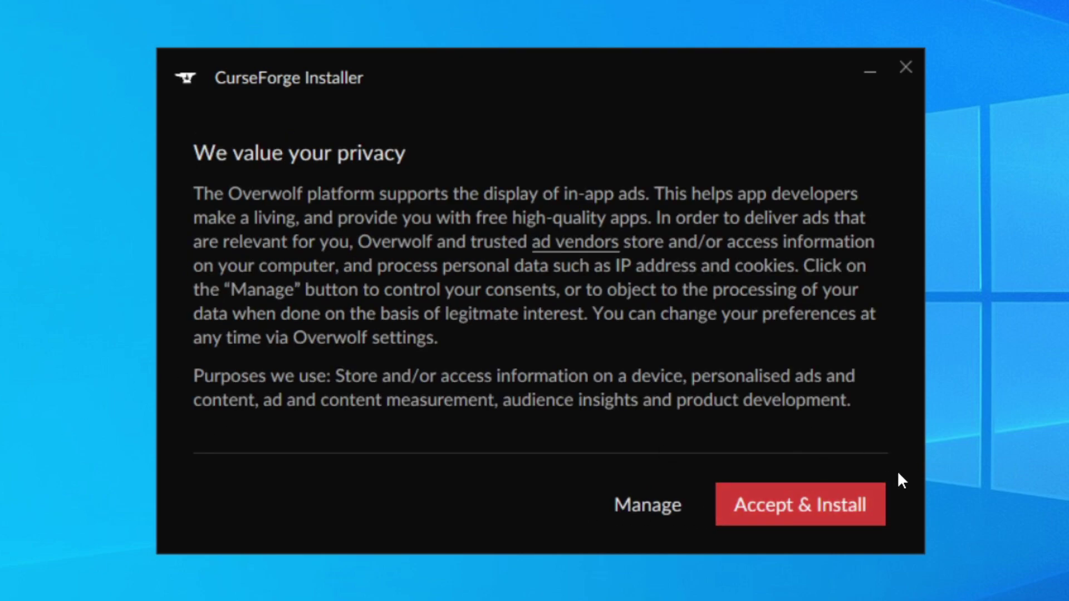
pyautogui.click(841, 501)
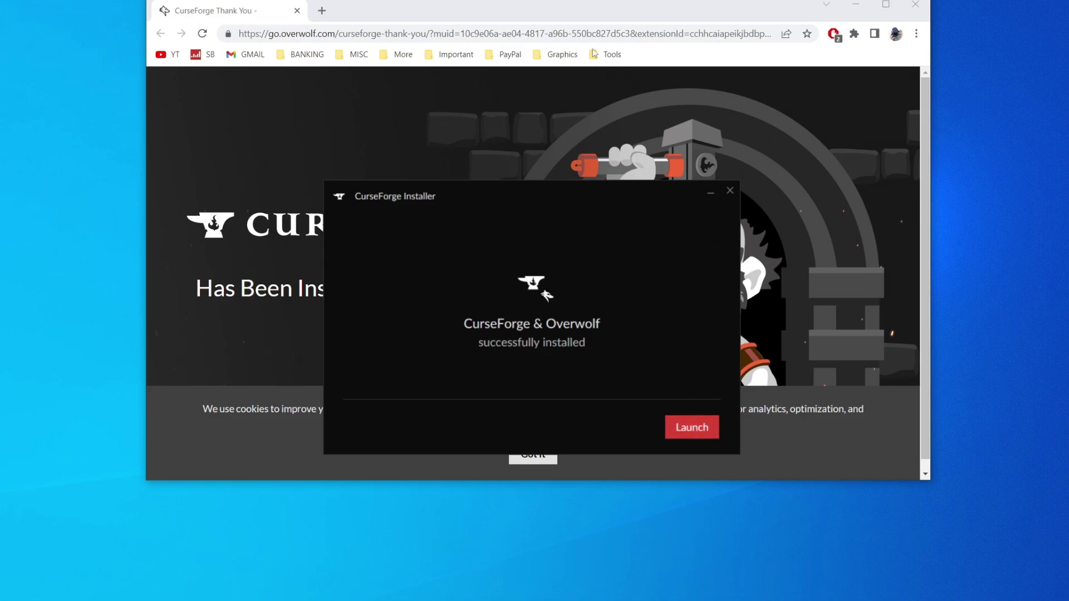
pyautogui.click(916, 6)
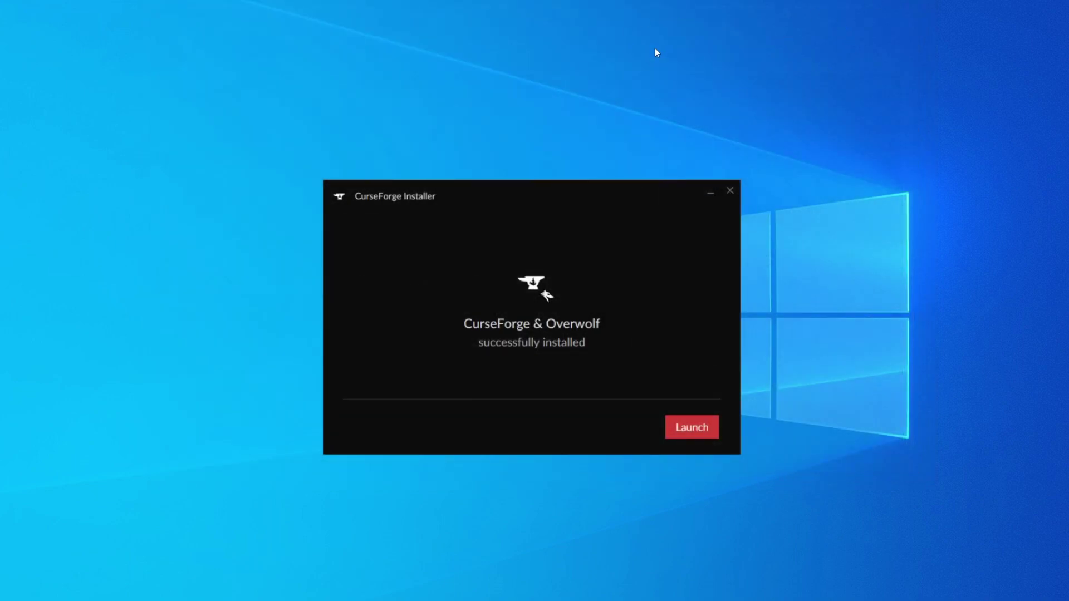
# Step: Launch CurseForge, skip the intro, pick Minecraft, and confirm the Standard (Recommended) modding folder
pyautogui.click(696, 427)
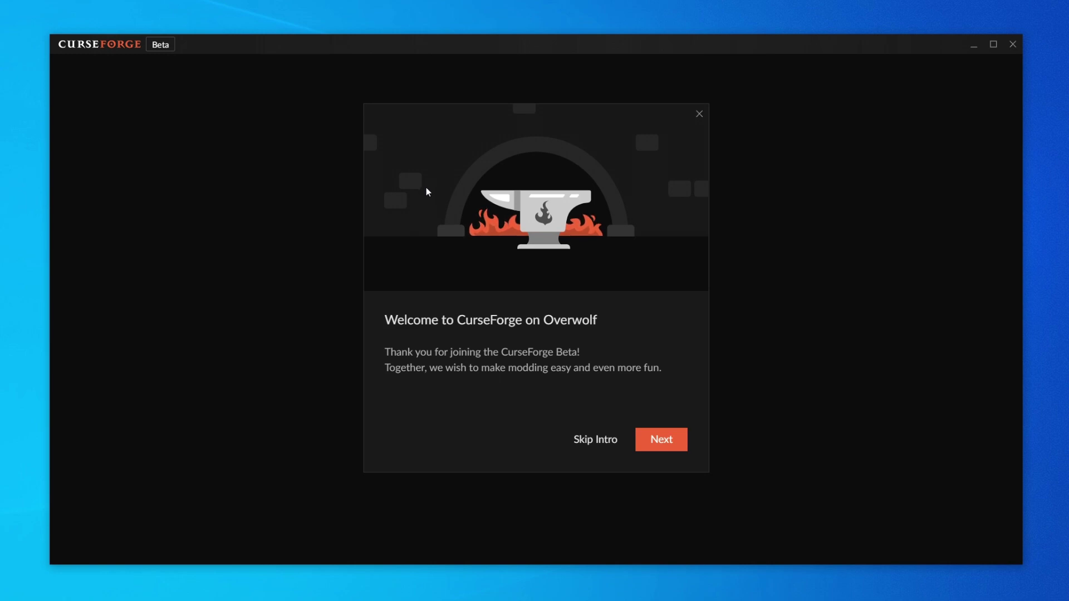
pyautogui.click(598, 440)
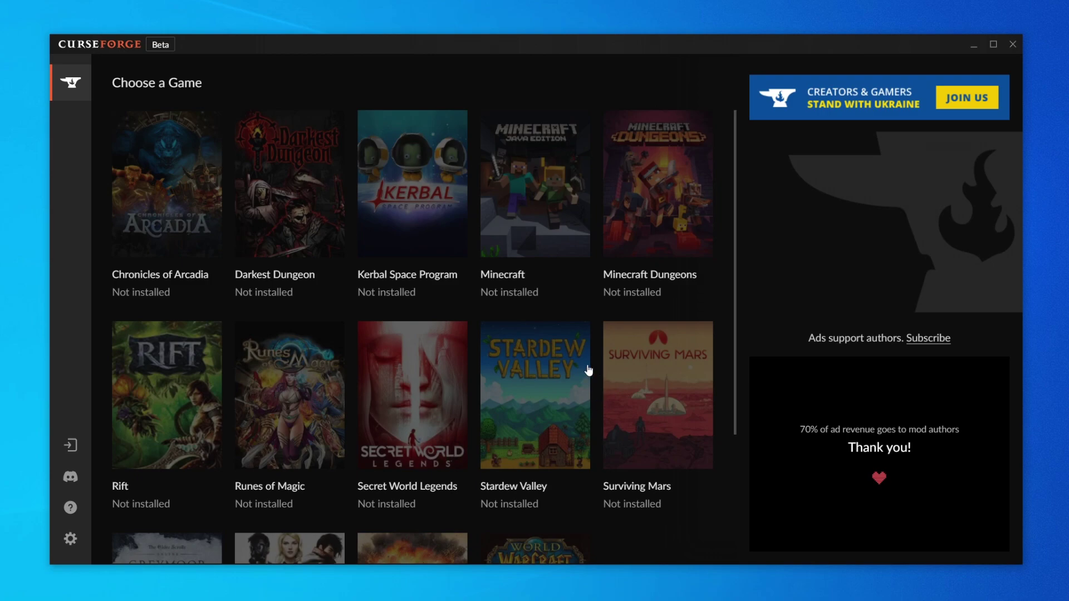
pyautogui.click(537, 192)
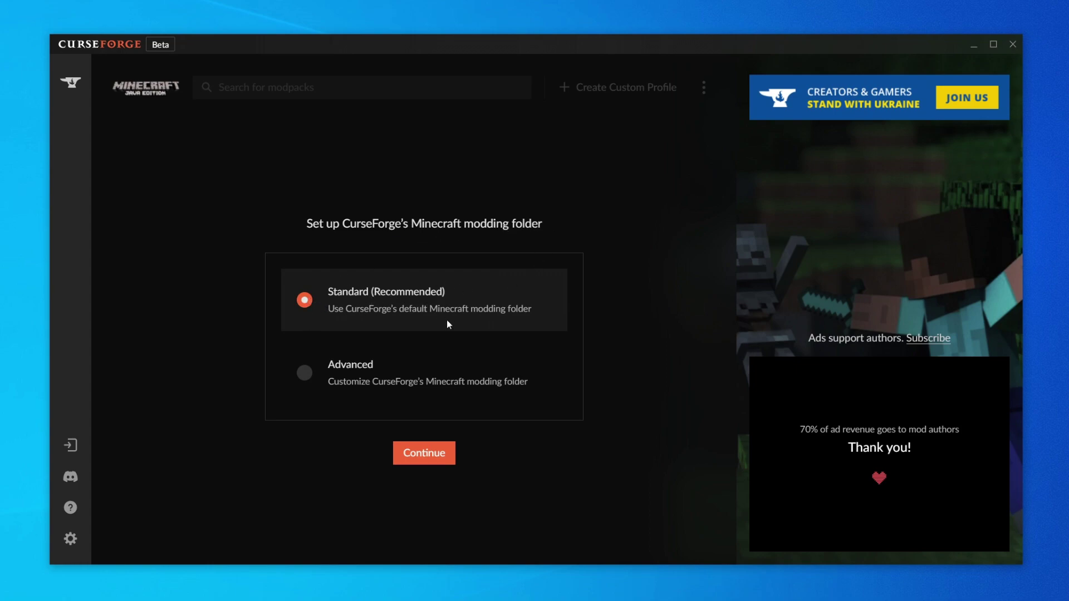
pyautogui.click(436, 458)
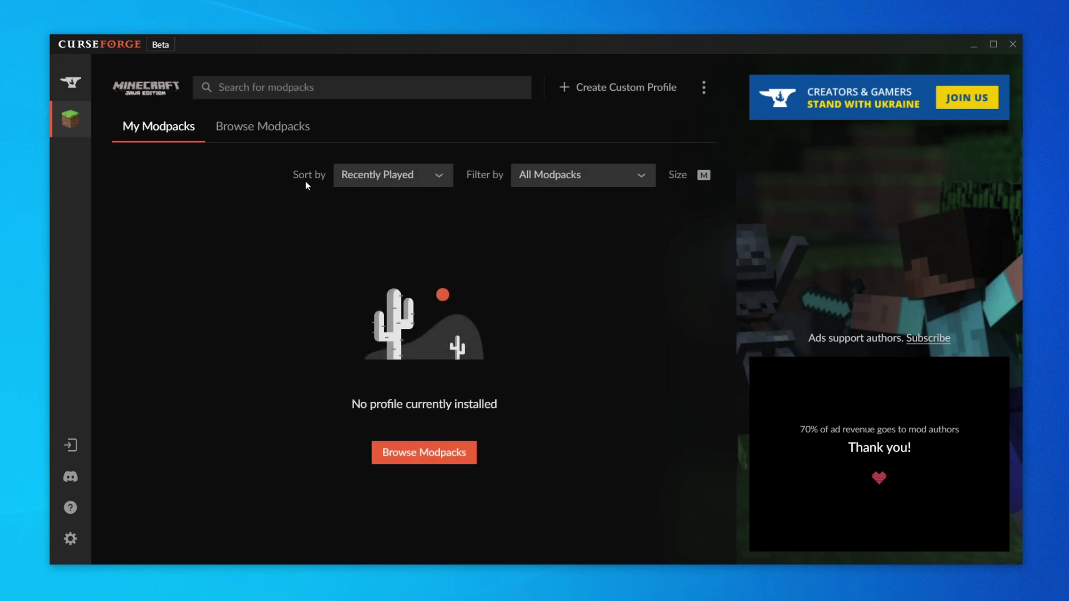
# Step: Search 'better minecraft', install Better Minecraft [FORGE] - 1.16.5, and go back to My Modpacks
pyautogui.click(275, 88)
pyautogui.write('better minecra')
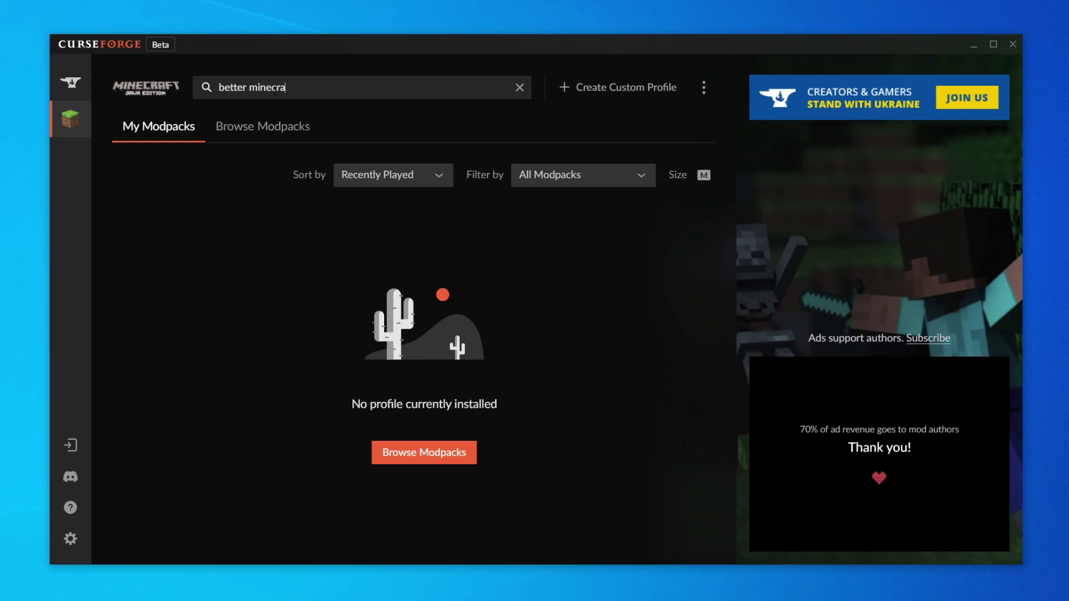
pyautogui.write('ft')
pyautogui.press('Return')
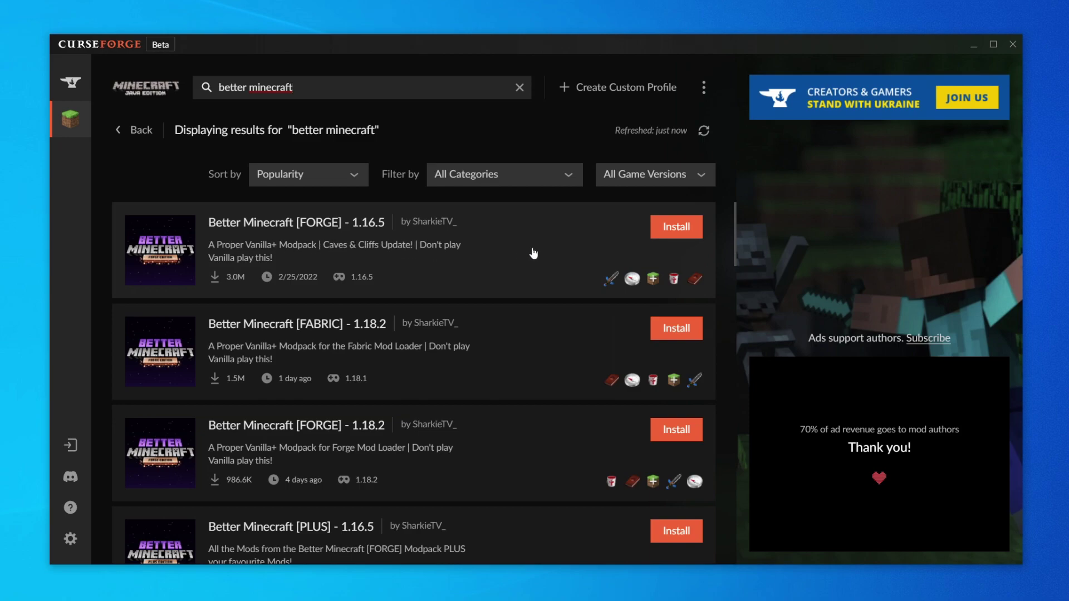
pyautogui.click(680, 228)
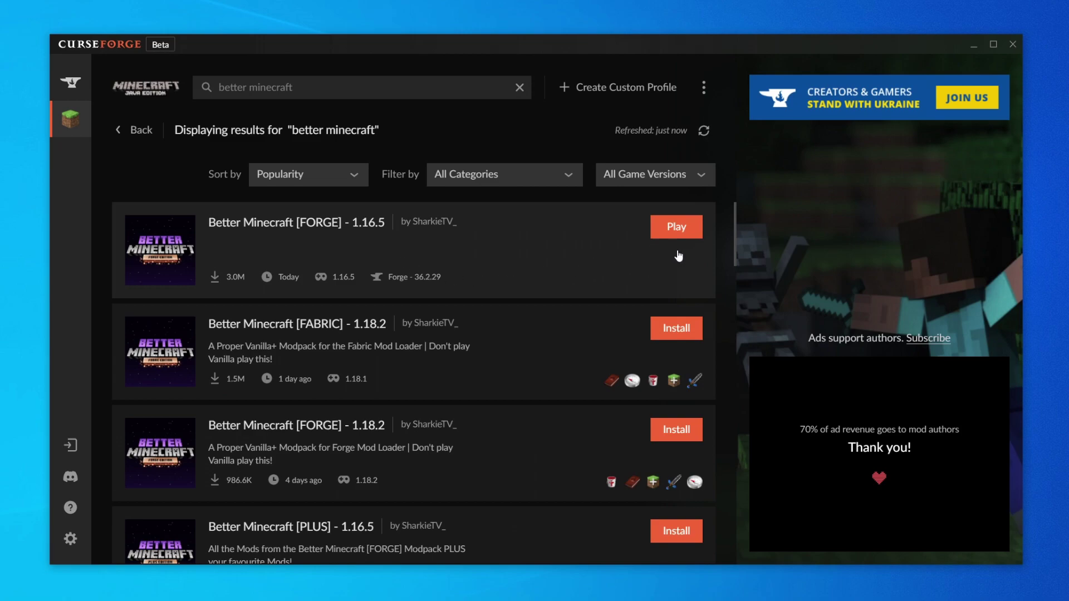
pyautogui.click(70, 130)
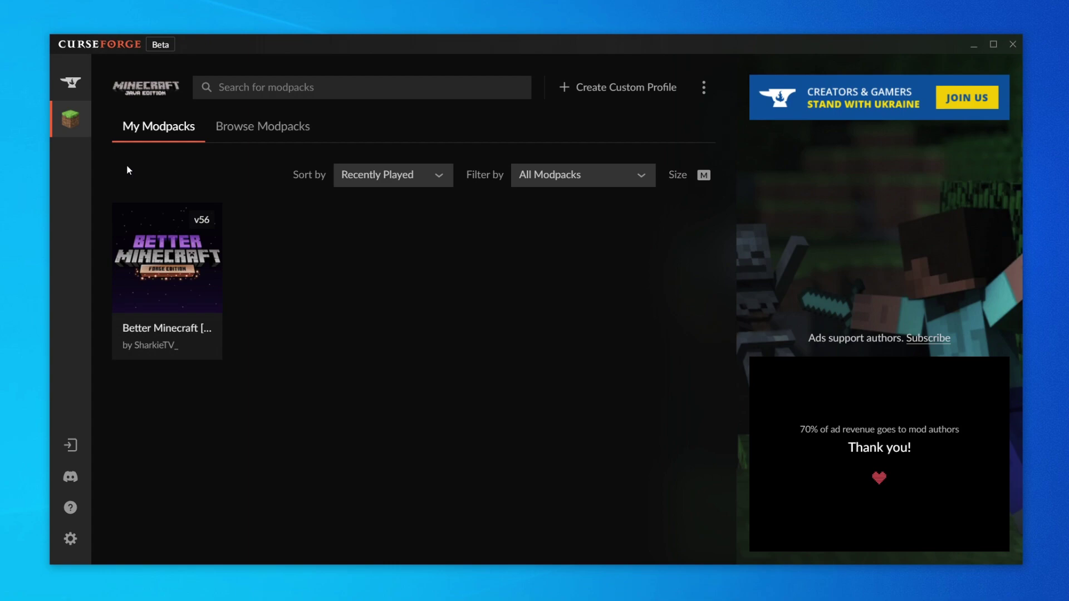
# Step: Play the Better Minecraft modpack so Forge installs and the Minecraft Launcher opens
pyautogui.moveTo(188, 247)
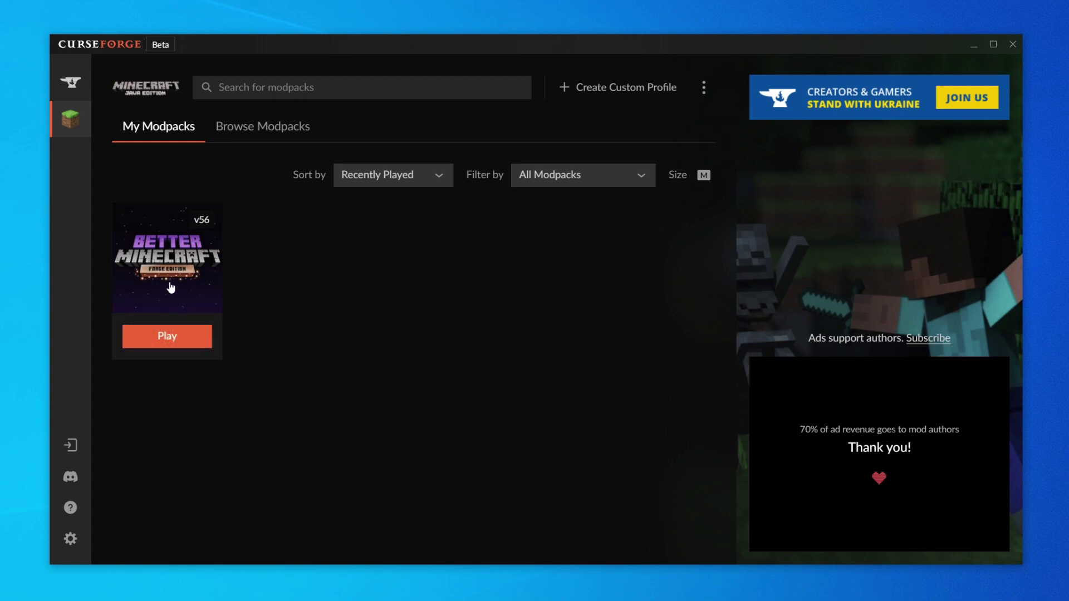
pyautogui.click(163, 336)
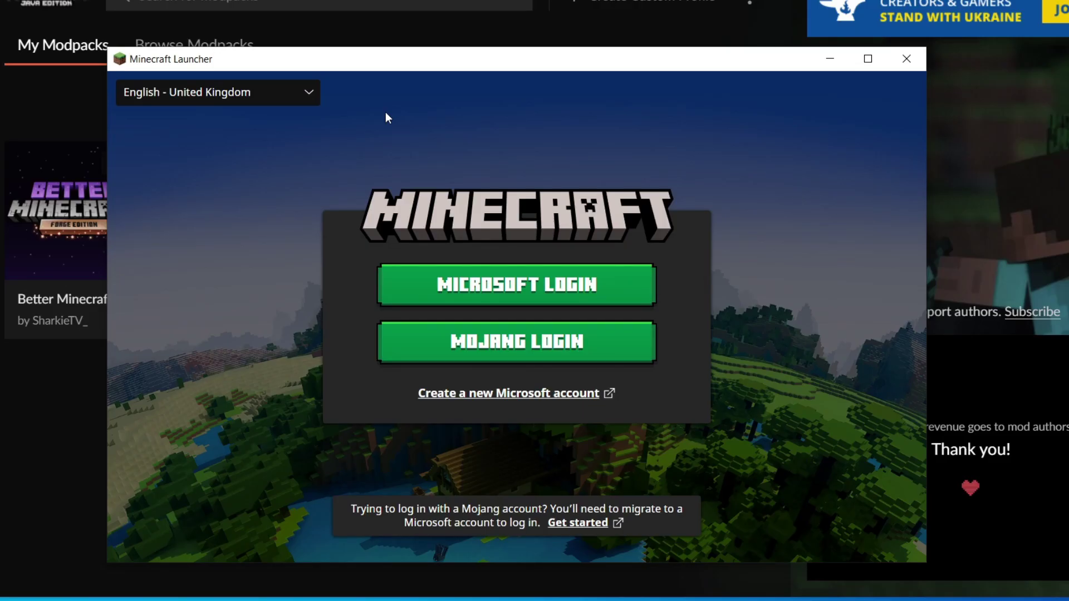
# Step: Log into the Minecraft Launcher with Microsoft login, continuing with the existing Xbox account
pyautogui.click(518, 283)
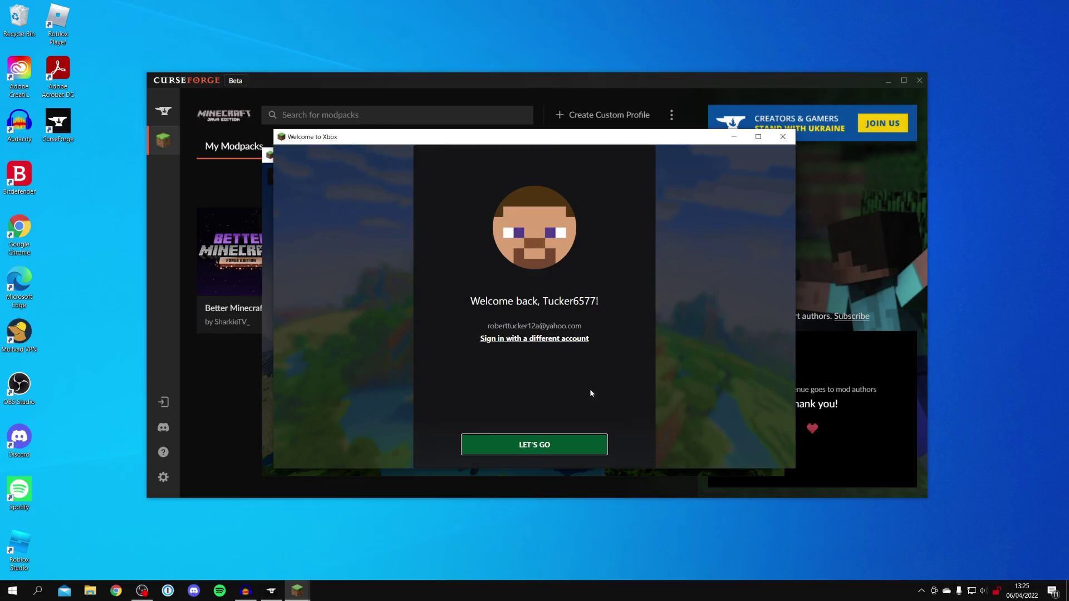
pyautogui.click(539, 446)
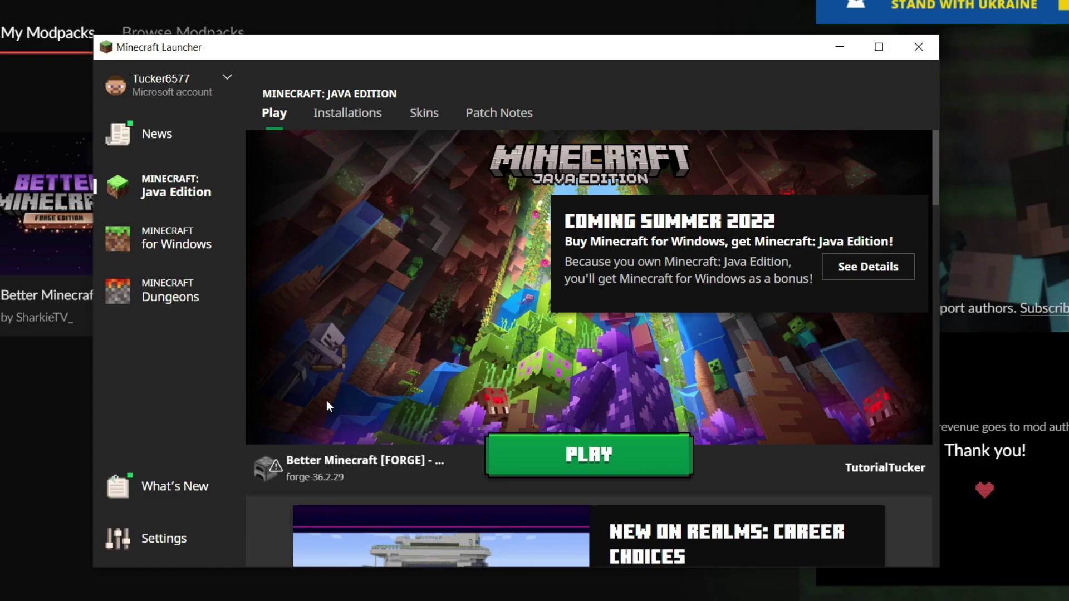
pyautogui.moveTo(432, 465)
# Step: Play the Better Minecraft installation, accepting the modified-install risk, and bring the game window forward
pyautogui.click(571, 456)
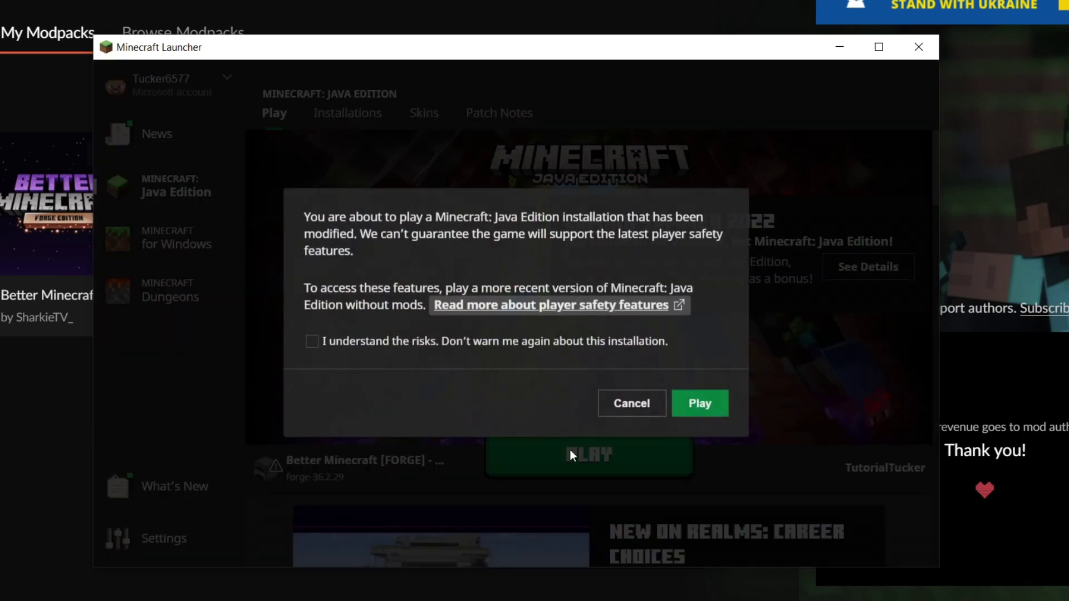
pyautogui.click(334, 341)
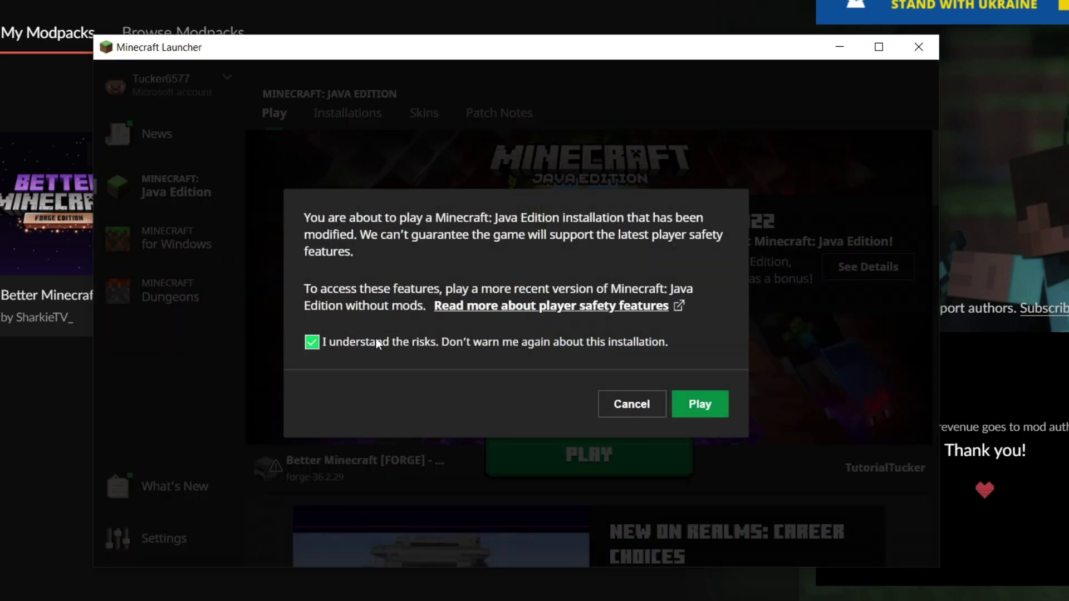
pyautogui.click(694, 404)
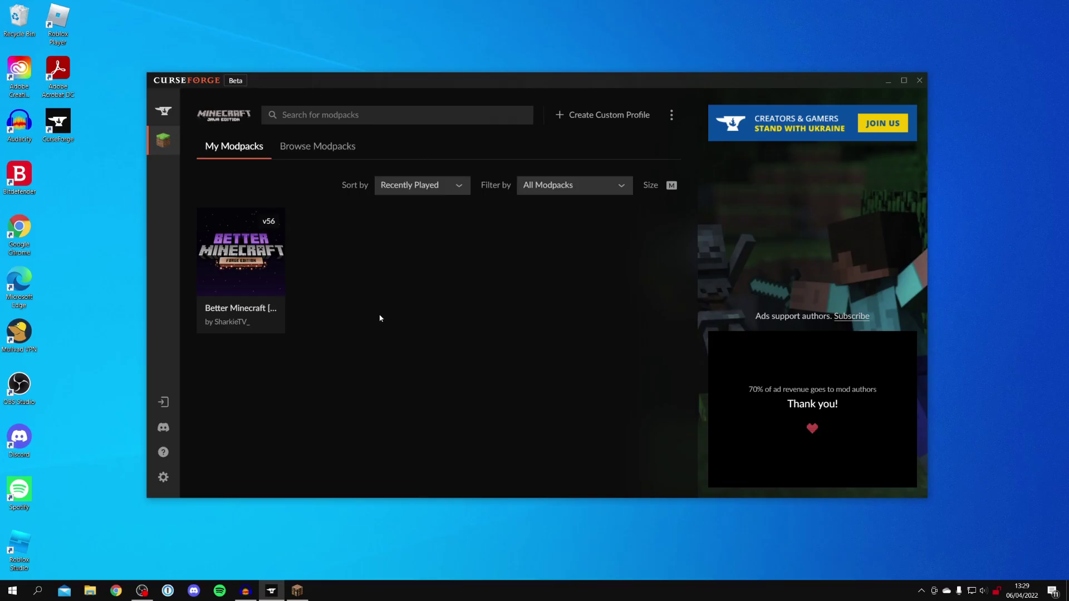
pyautogui.click(888, 81)
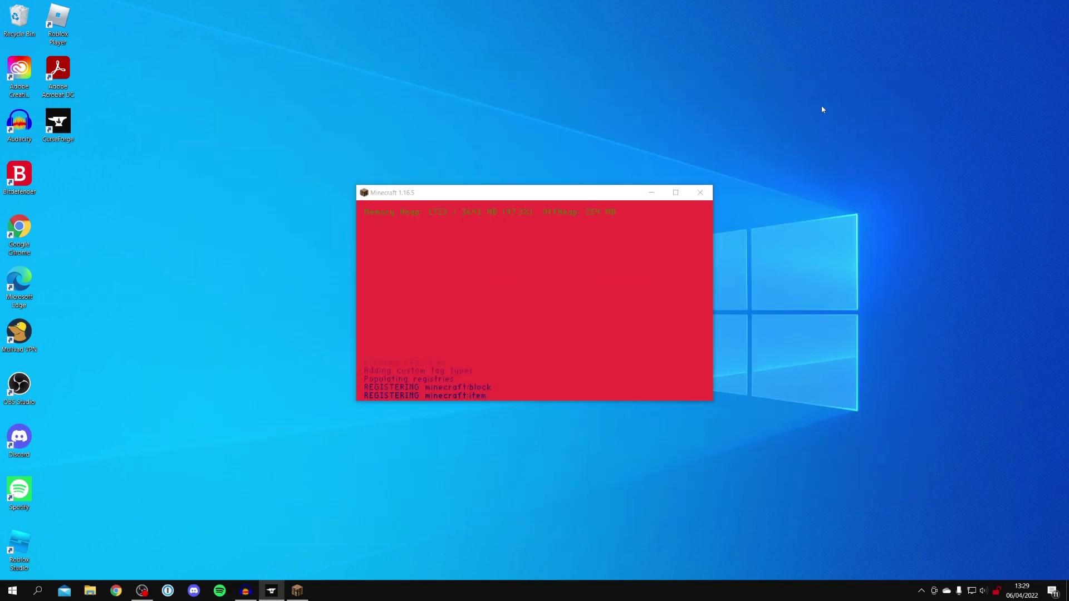
pyautogui.click(434, 296)
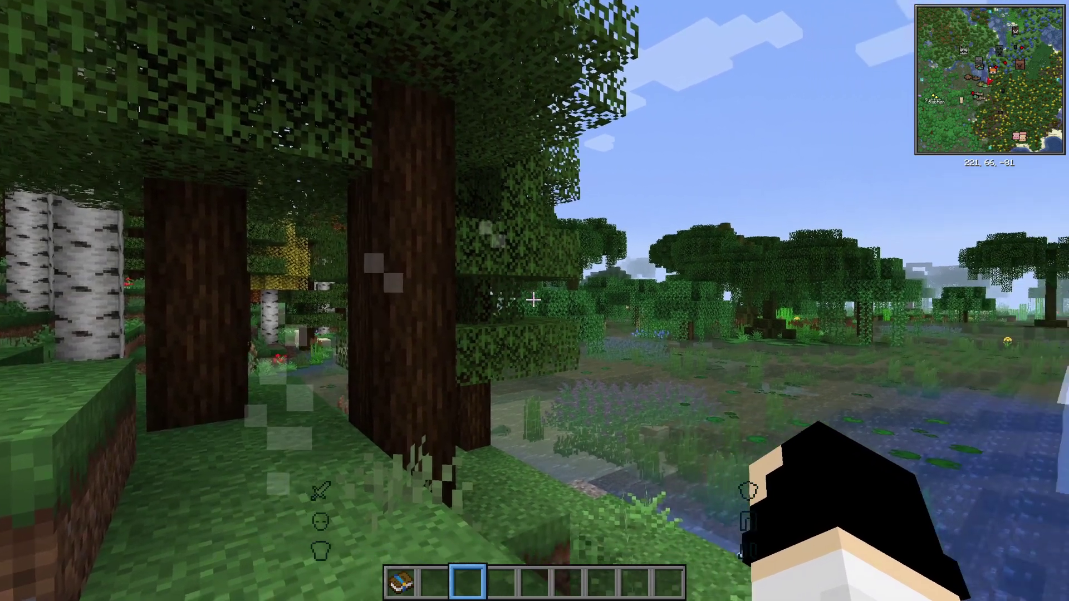